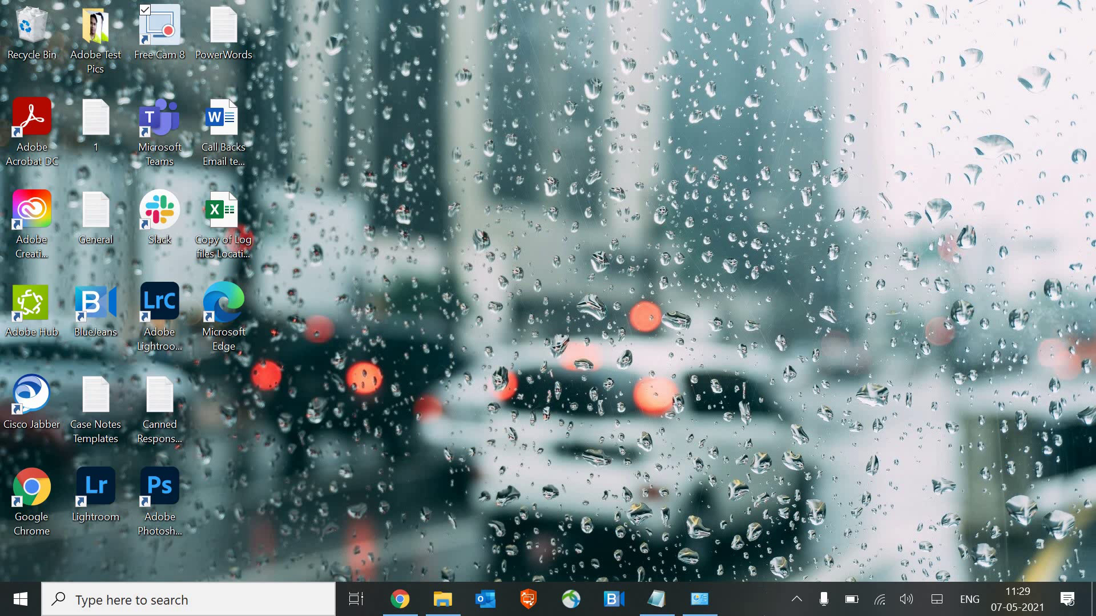
Choose Speakers (Jabra EVOLVE 30 II) as the output device in the system sound settings with the master volume at 100
right_click(908, 602)
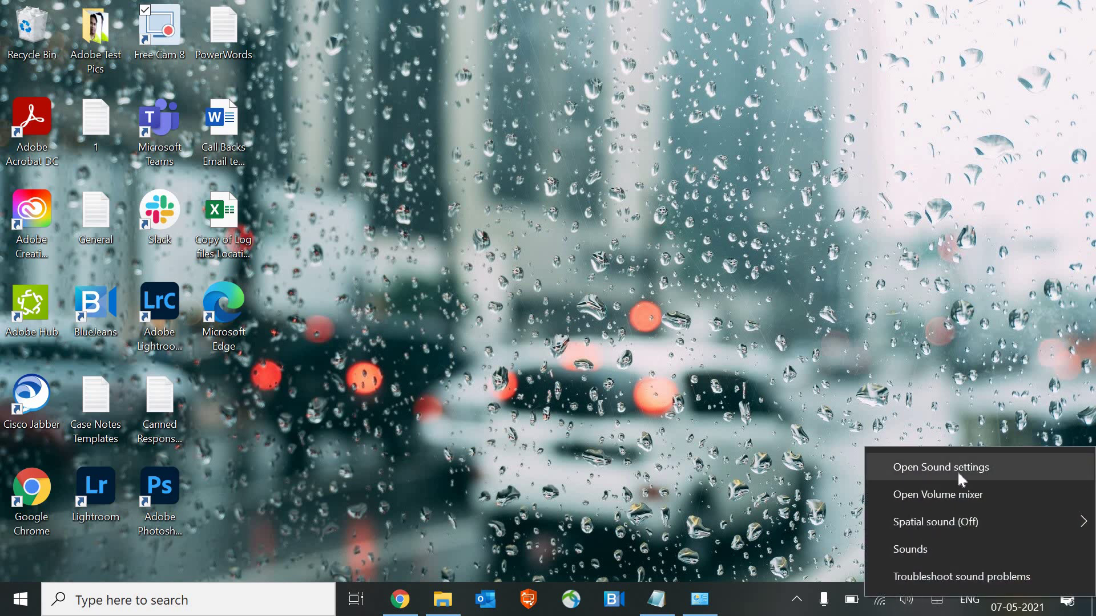
click(958, 472)
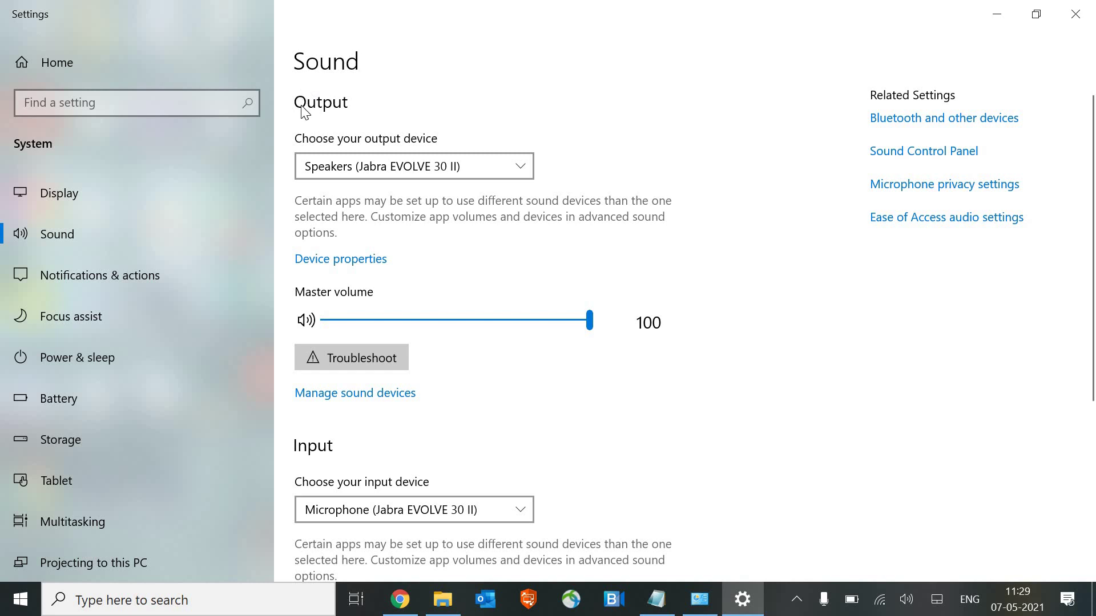
click(395, 173)
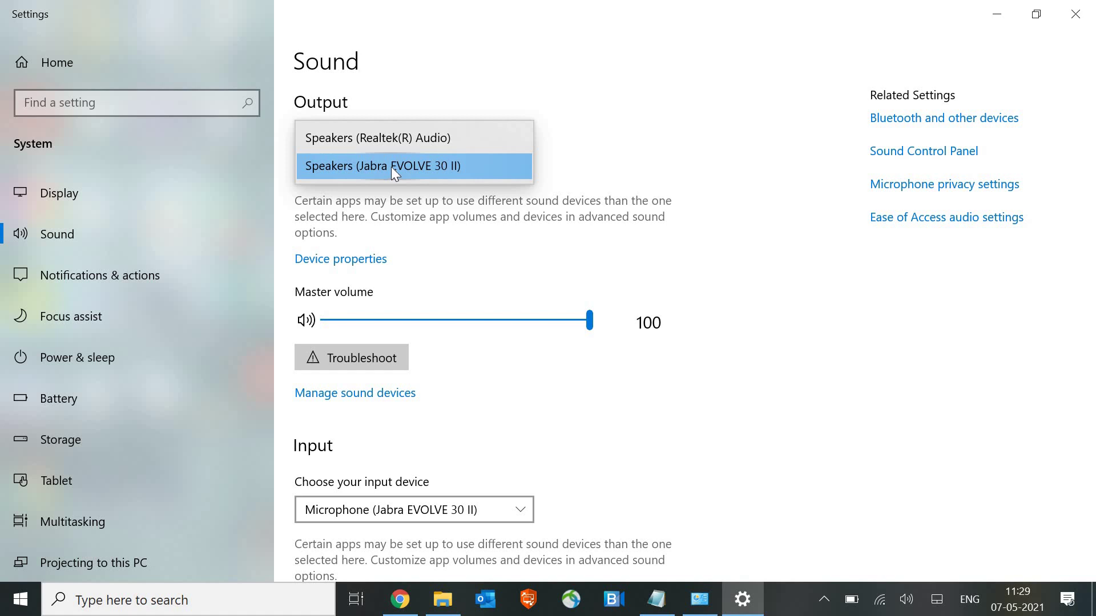
click(392, 166)
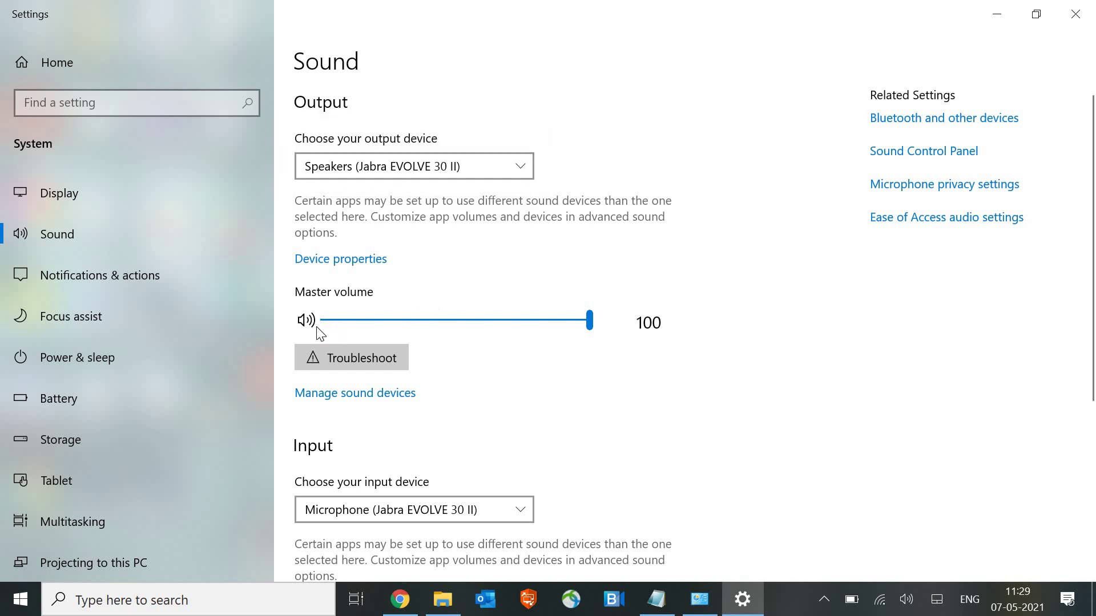
click(591, 322)
click(590, 324)
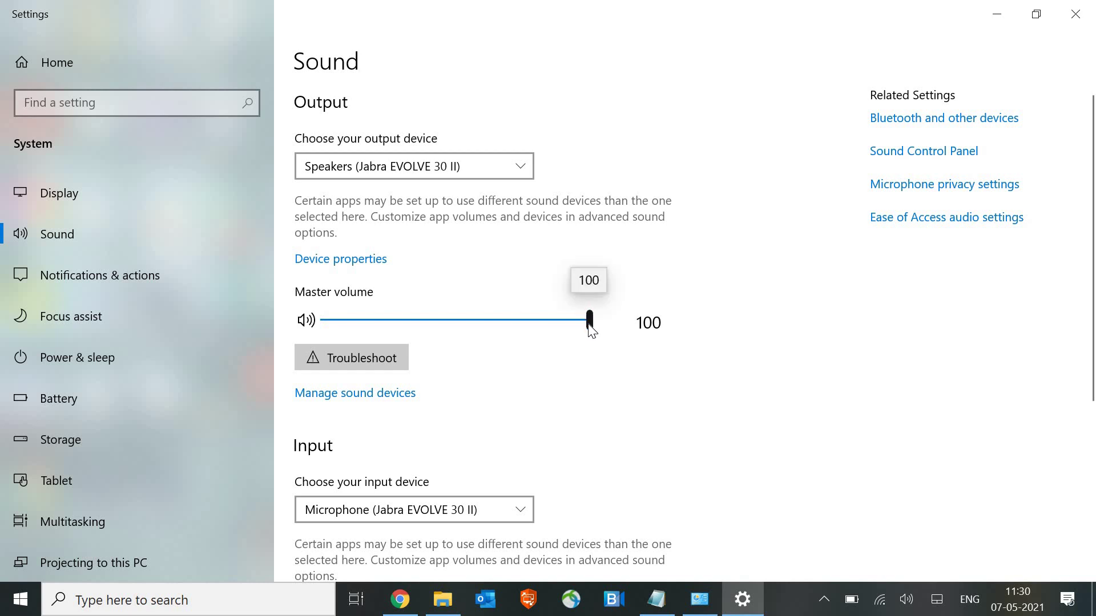
Choose Microphone (Jabra EVOLVE 30 II) as the input device and close the settings window
scroll(463, 447, down, 5)
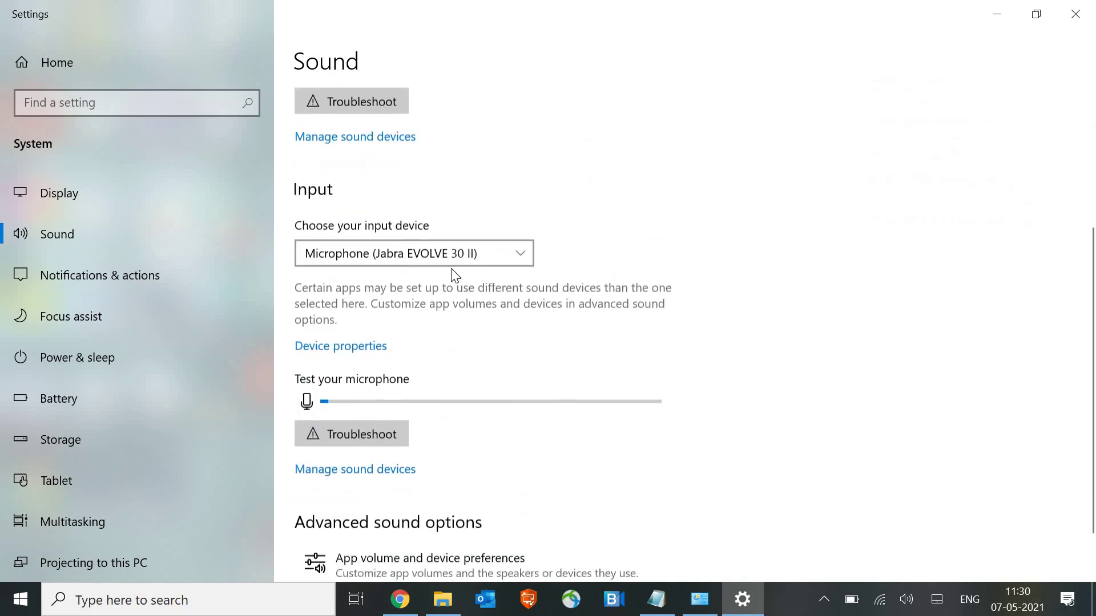
click(472, 253)
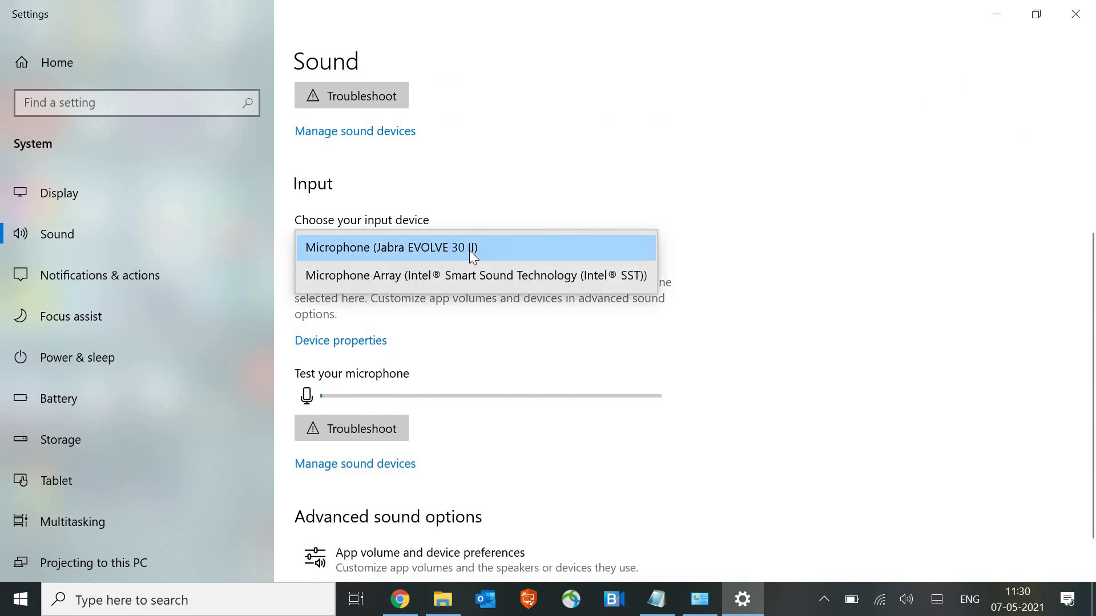
click(471, 253)
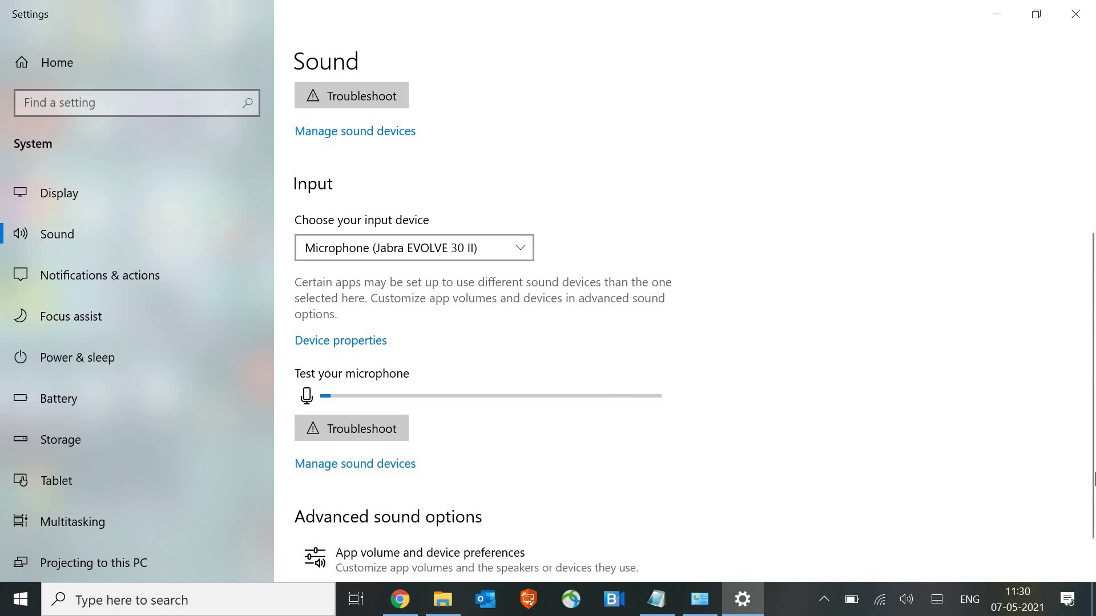
click(1076, 18)
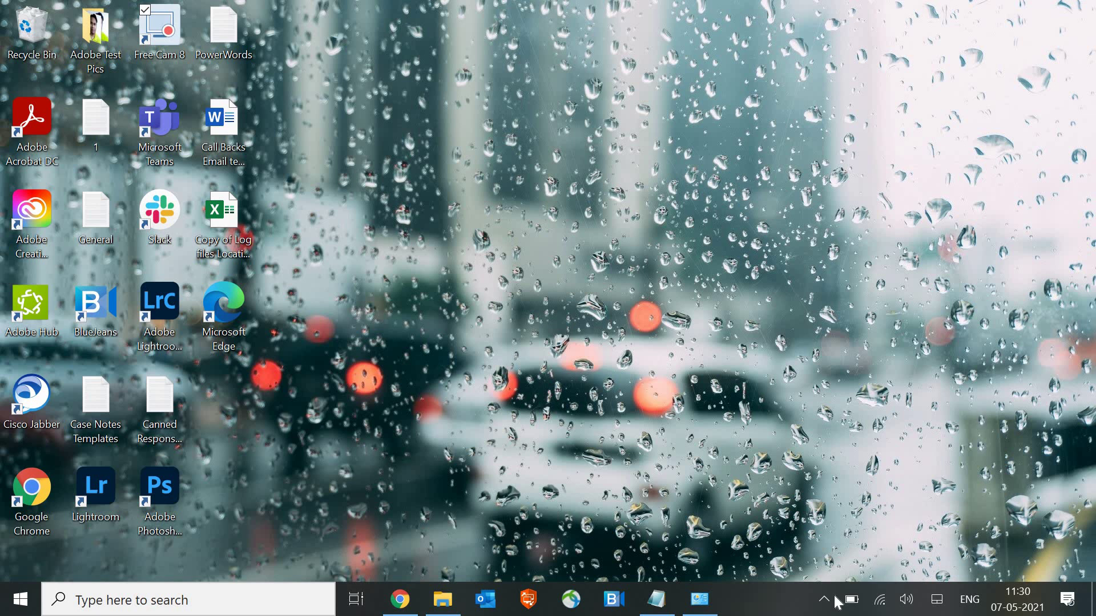
Mute and unmute the Speakers device in the Volume Mixer, leaving the mixer closed
right_click(908, 600)
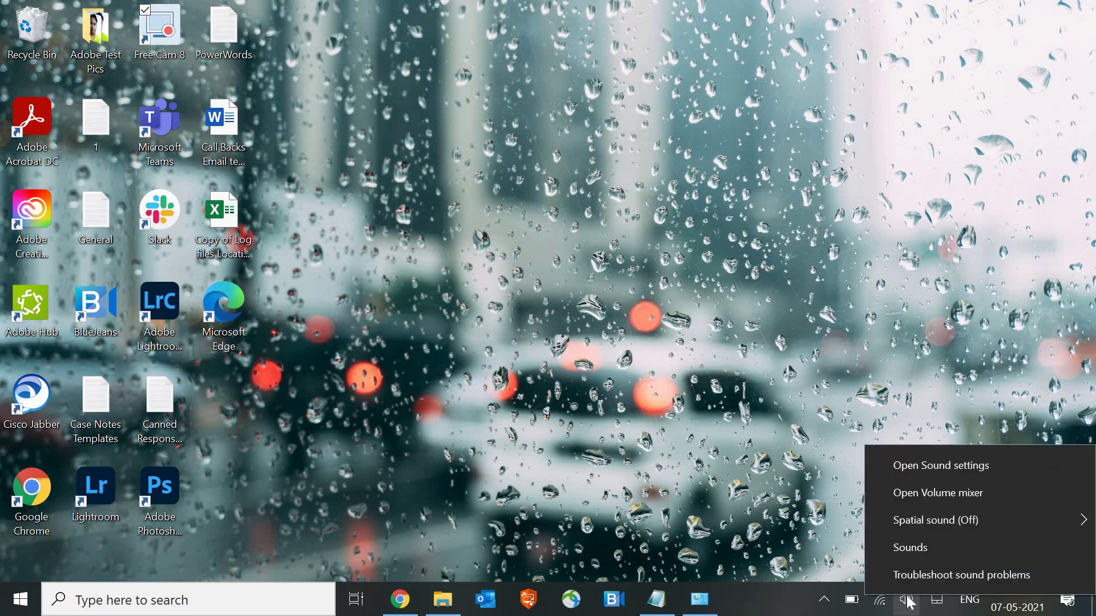
click(920, 495)
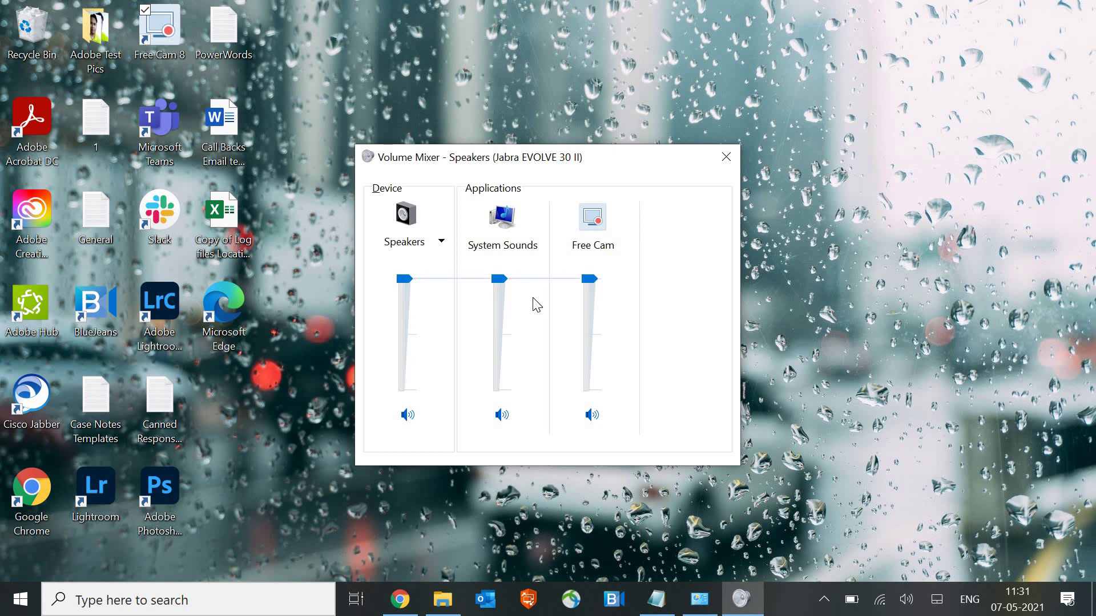
mouse_move(406, 283)
click(407, 416)
click(407, 416)
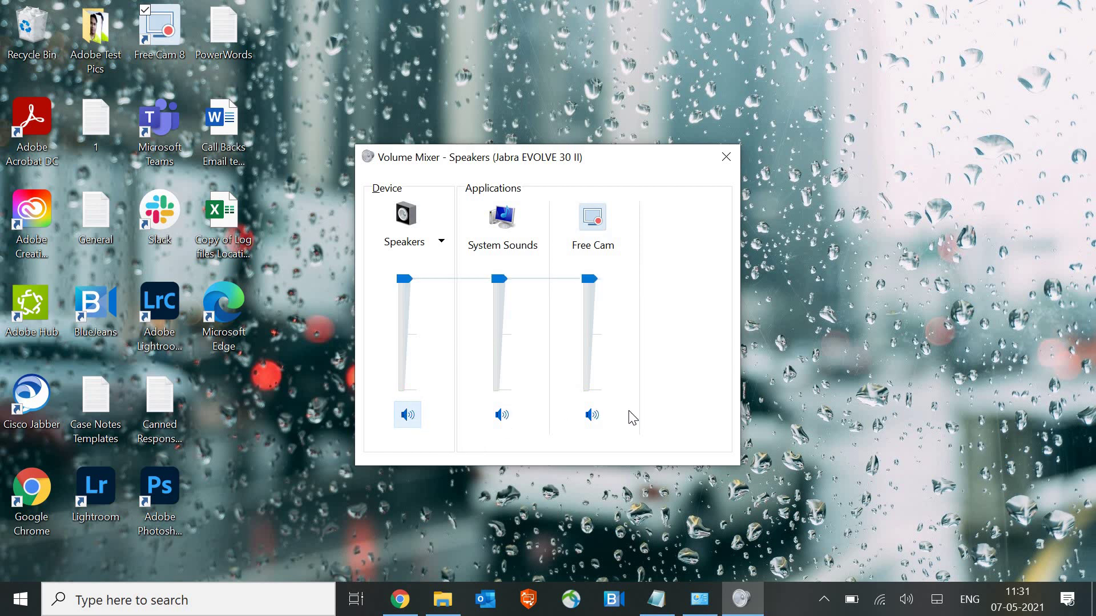
click(726, 159)
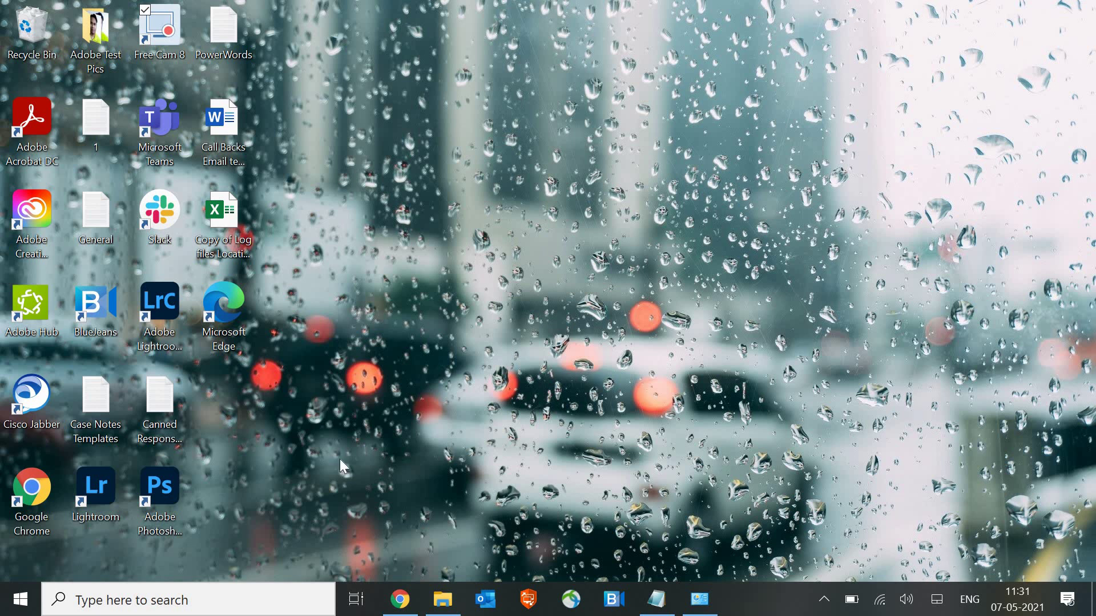
Find the Control Panel through the system search and open its Sound dialog
click(92, 599)
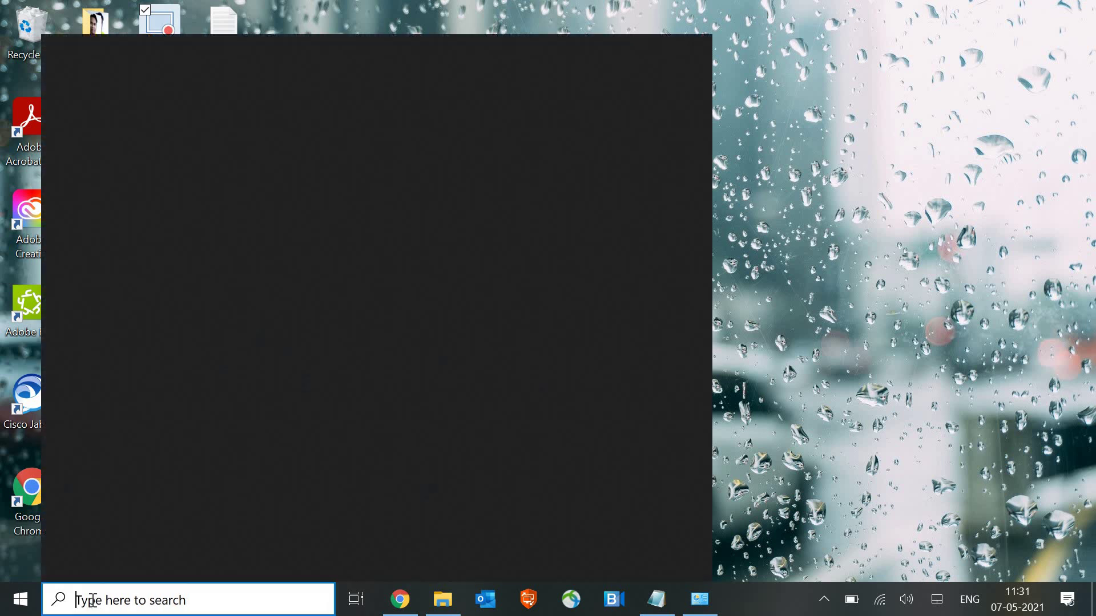
text(con)
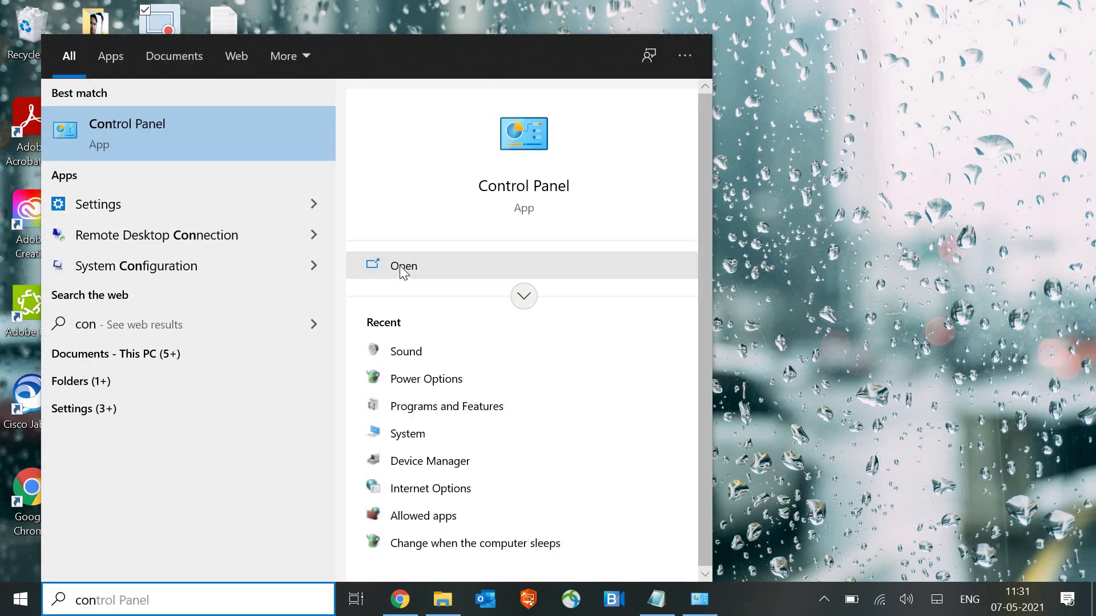
click(404, 268)
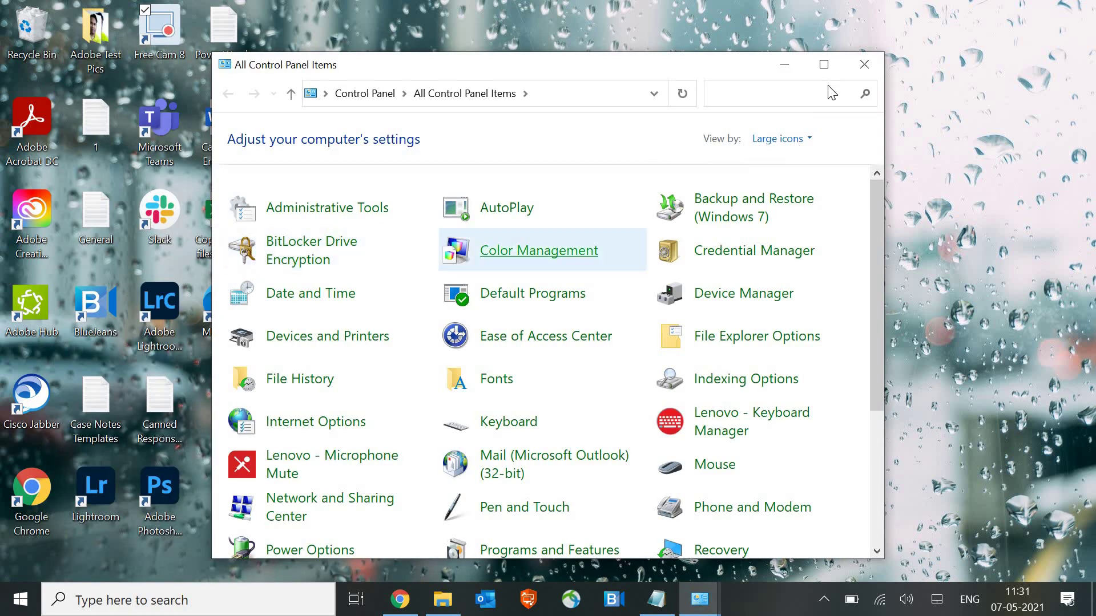
click(824, 65)
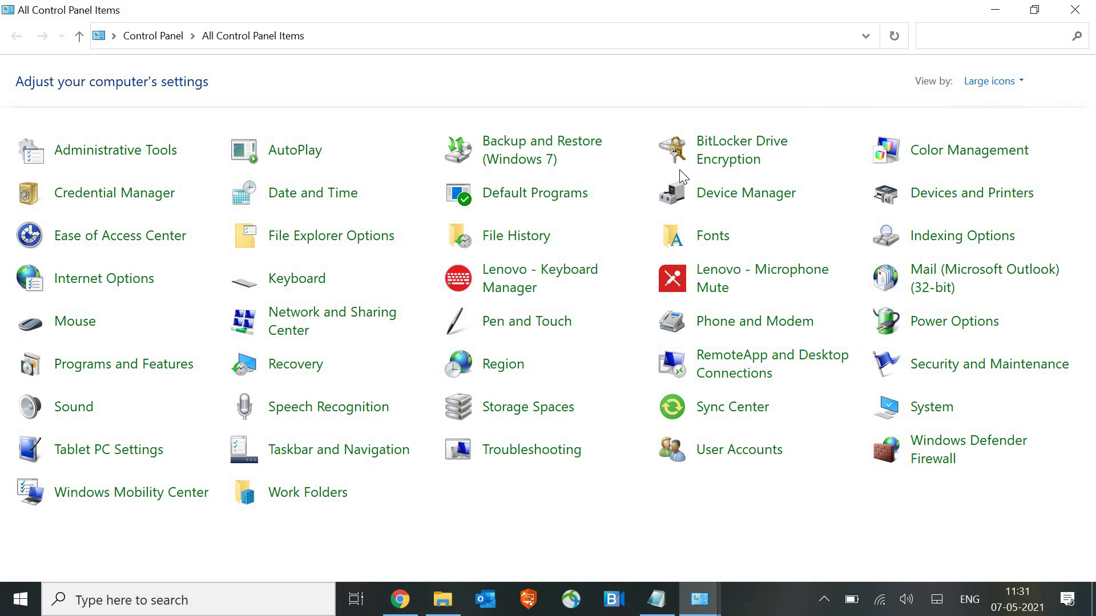
click(73, 409)
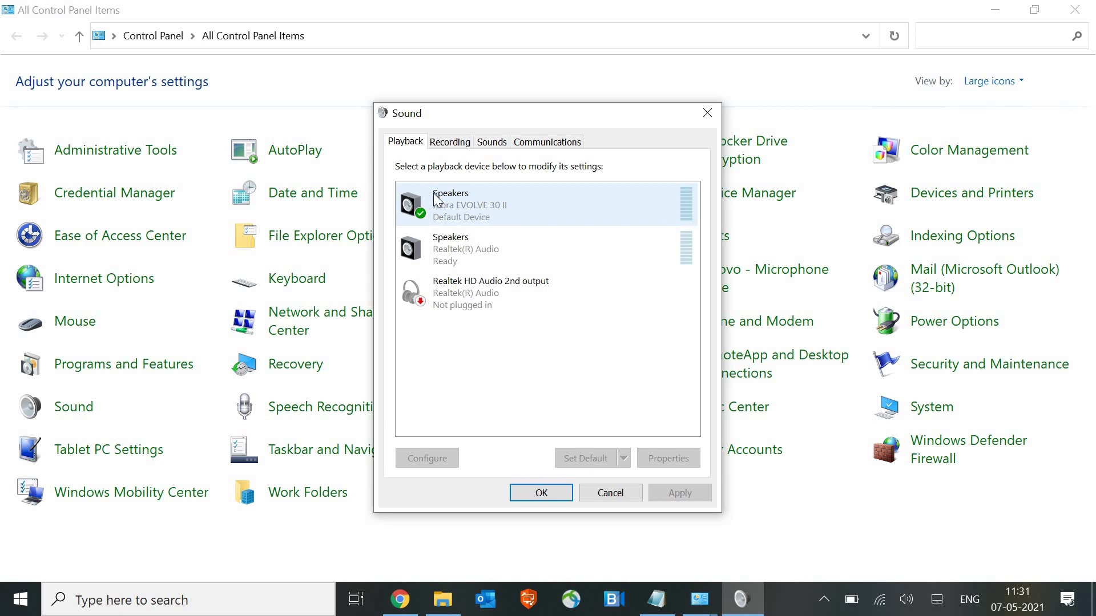
Set the Jabra EVOLVE 30 II microphone's recording level to +6.0 dB, confirm the sound settings and leave the Control Panel
click(452, 143)
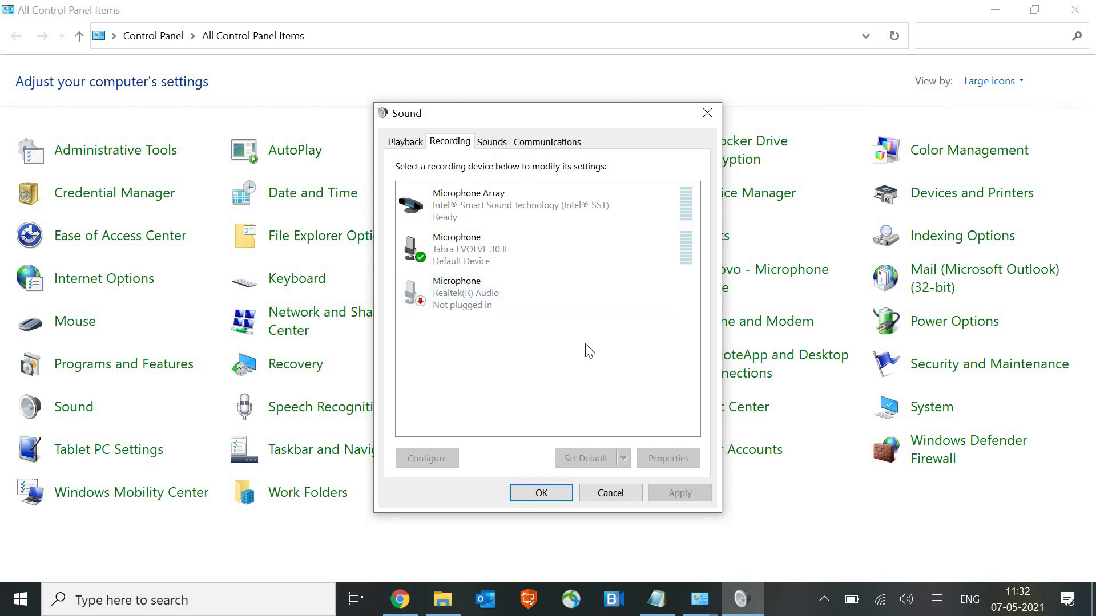
click(502, 251)
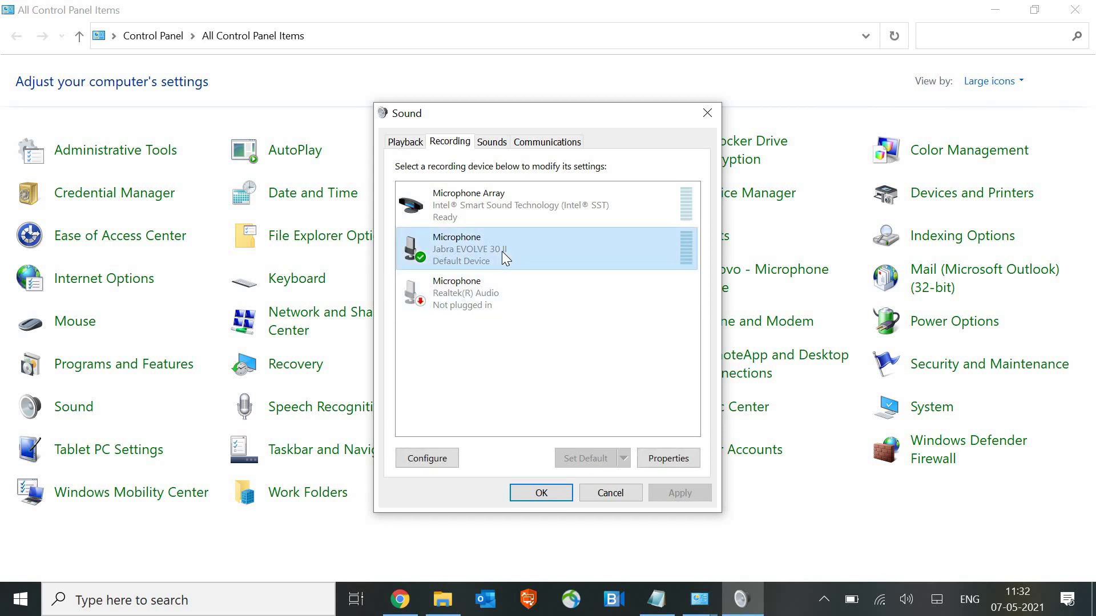
right_click(502, 251)
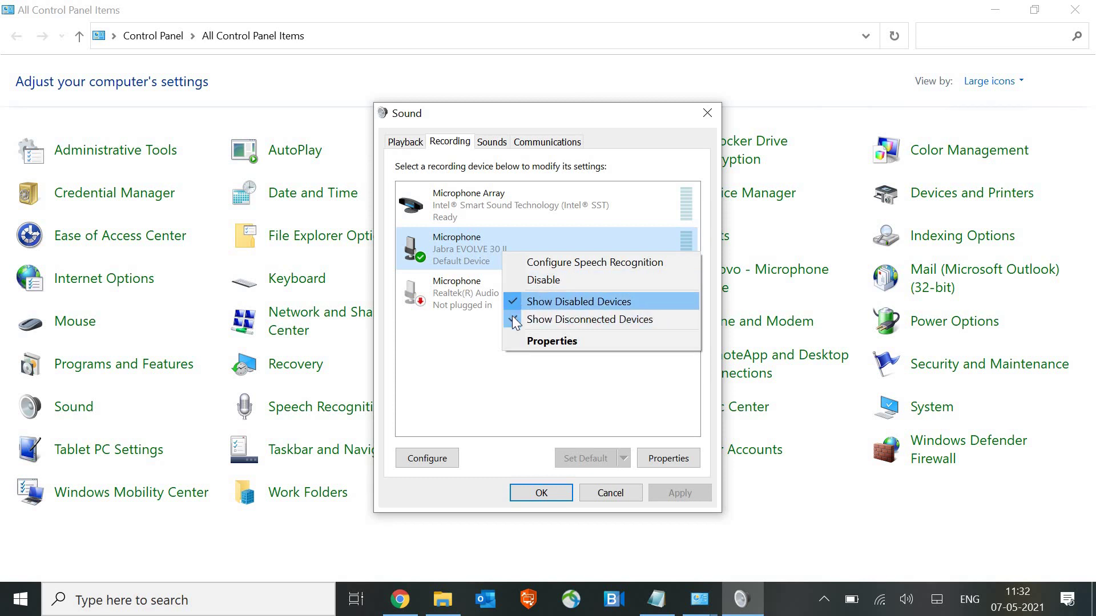
click(548, 341)
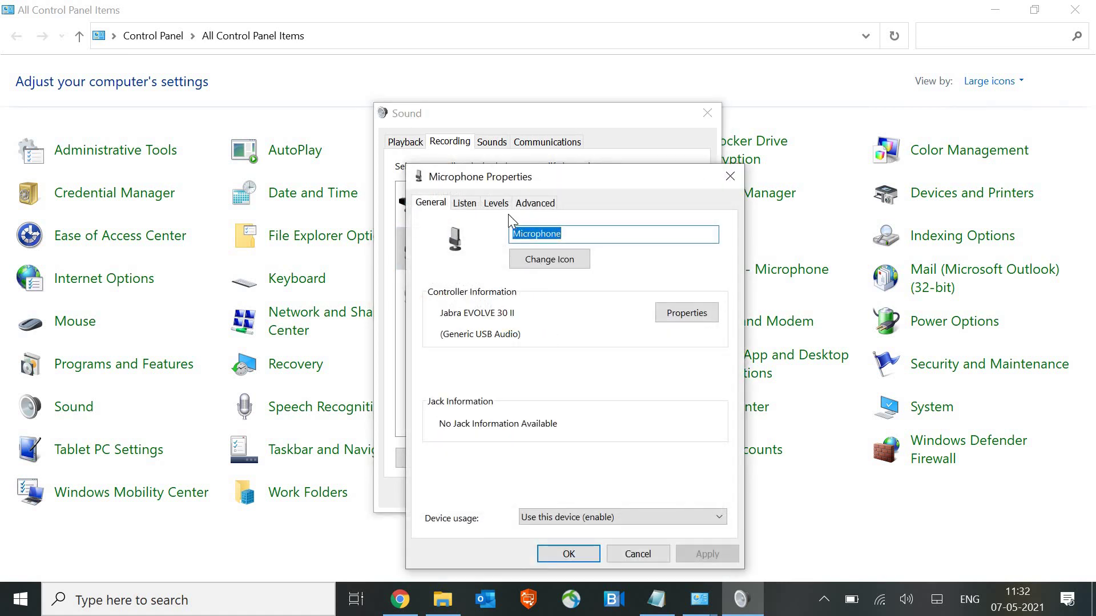
click(496, 204)
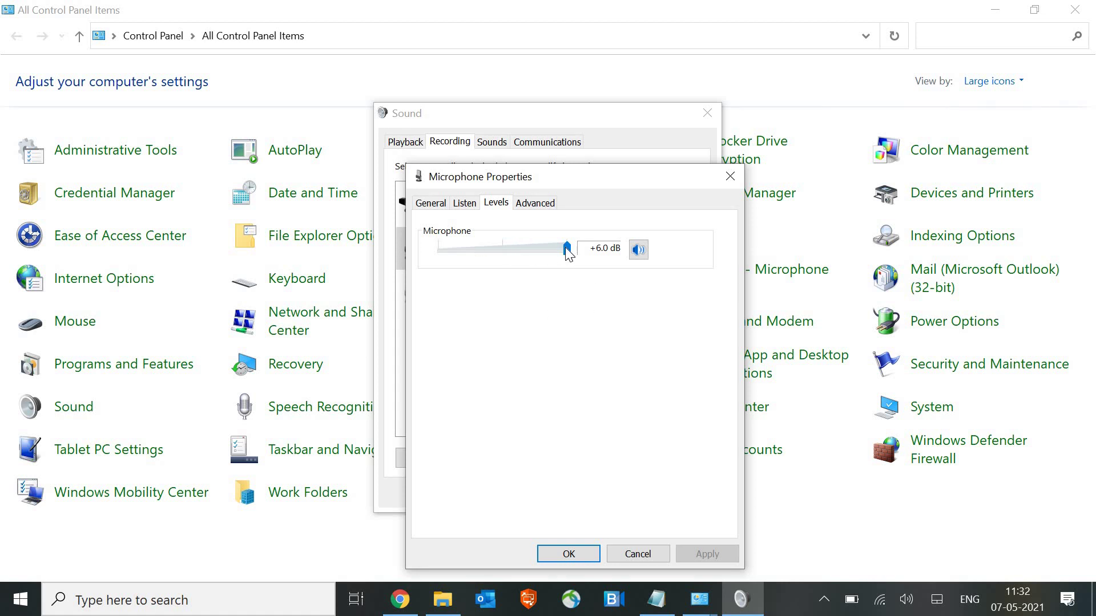
drag(570, 252, 607, 256)
drag(516, 264, 626, 288)
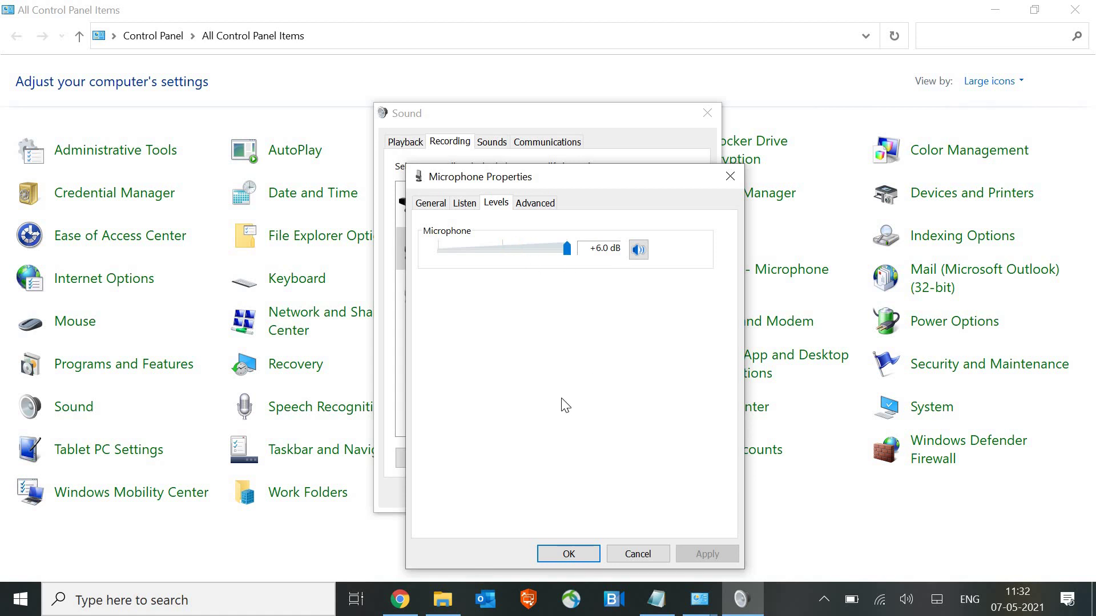
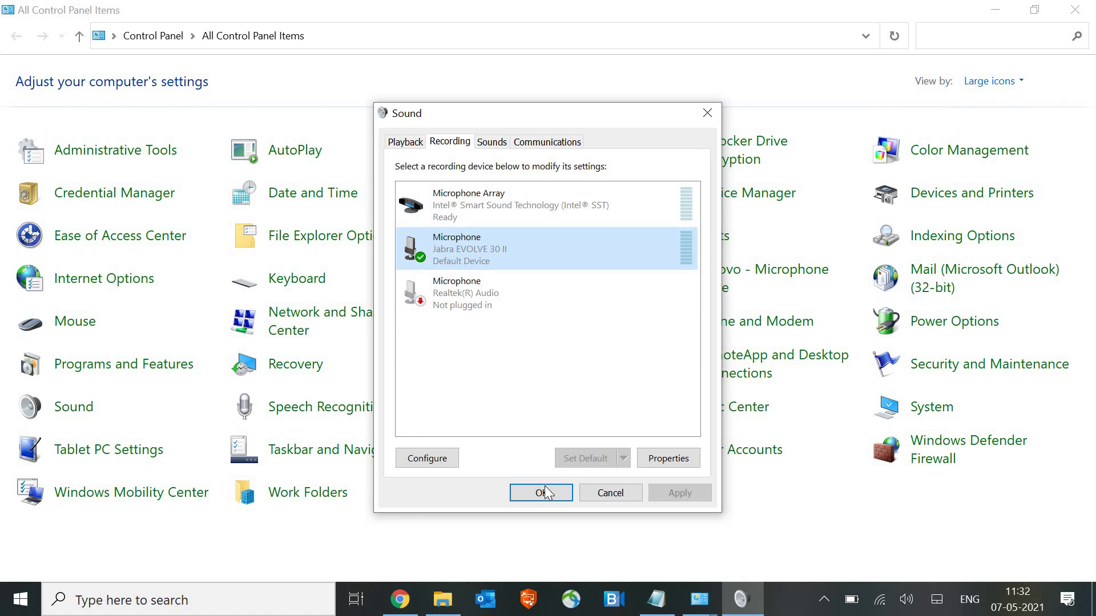
click(556, 499)
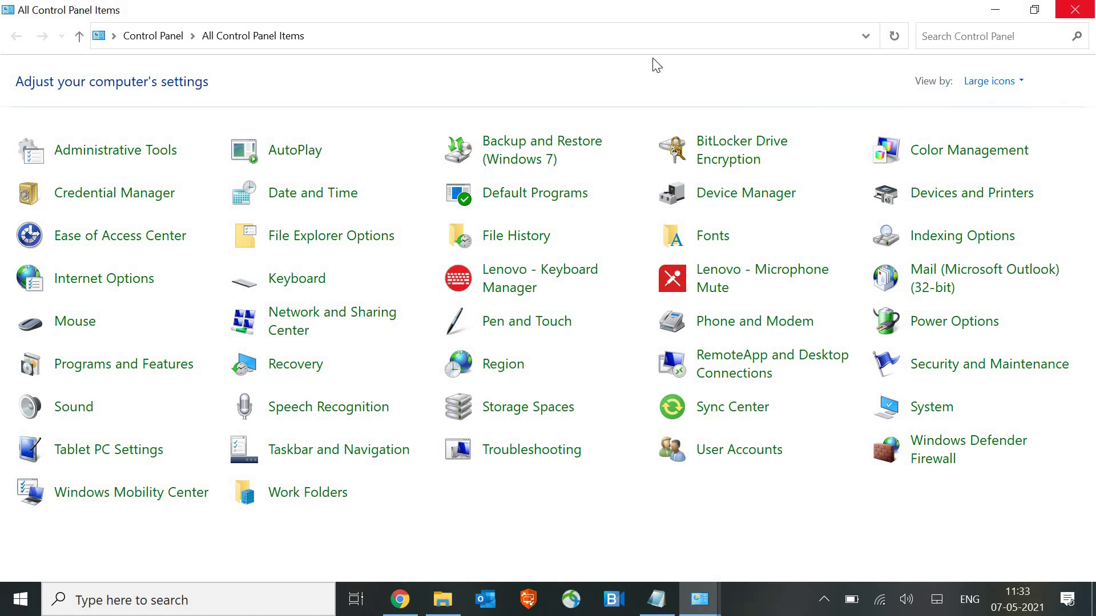
key(super+d)
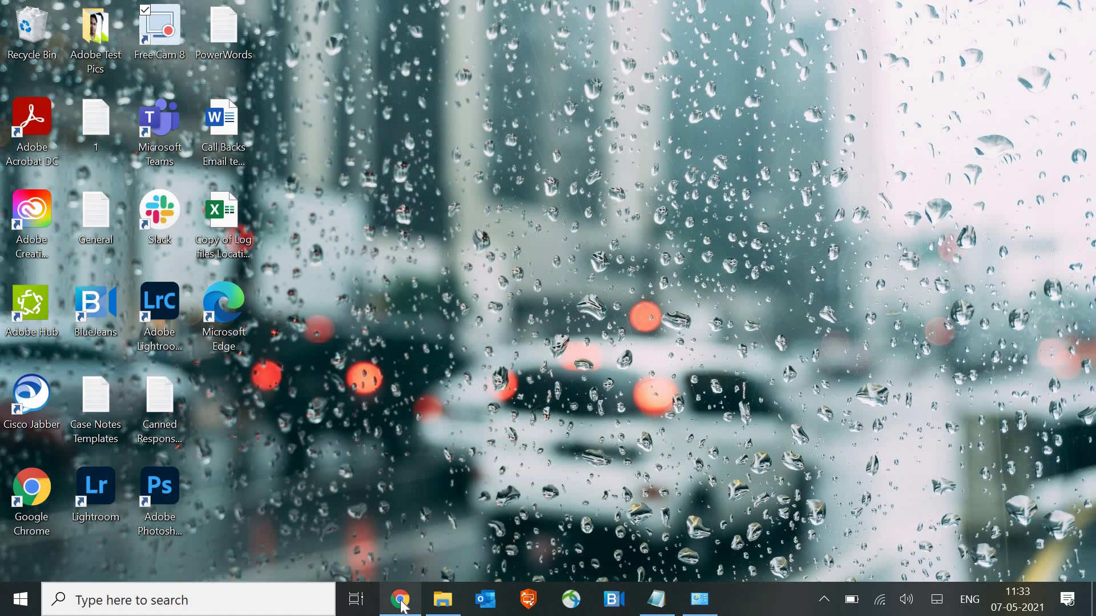
Switch to Chrome and open the Equalizer APO download page on SourceForge from the Google results for Equalizer APO
click(401, 600)
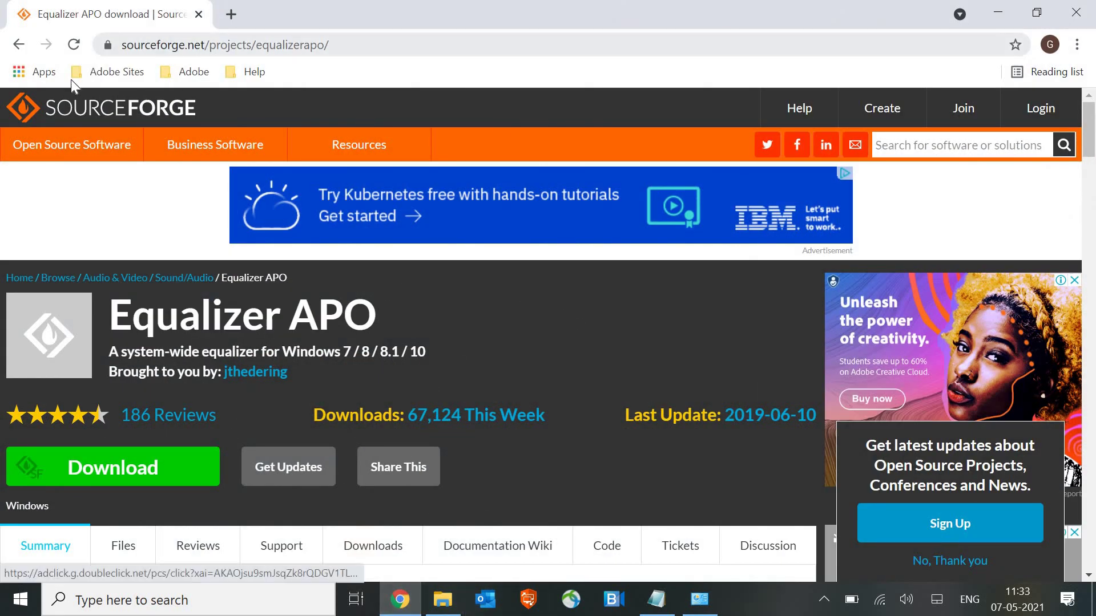
click(19, 46)
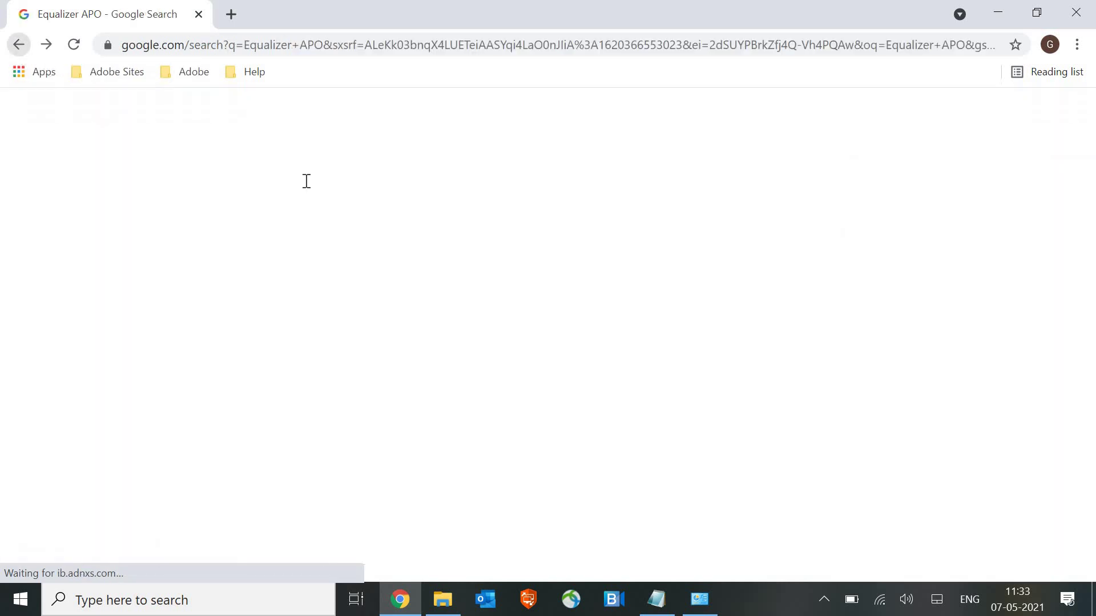
click(240, 130)
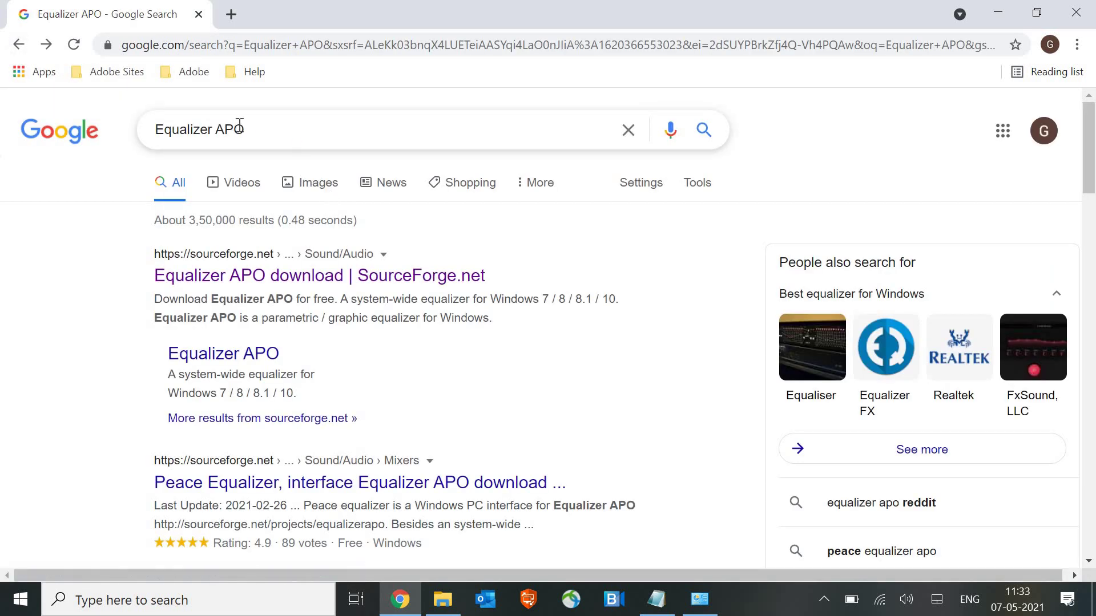
triple_click(167, 126)
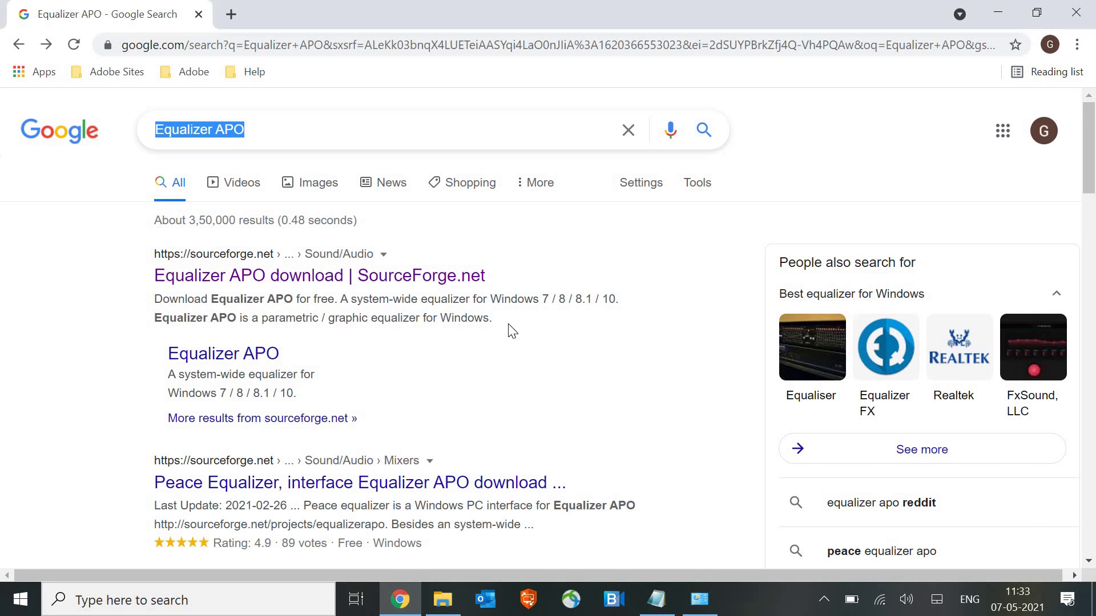
click(286, 280)
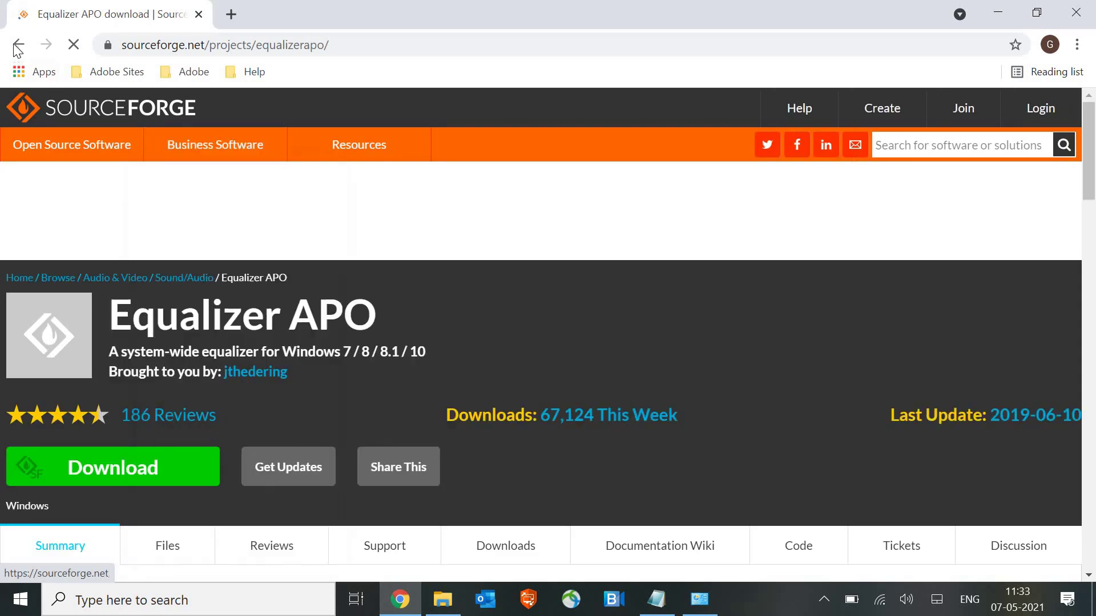
click(18, 44)
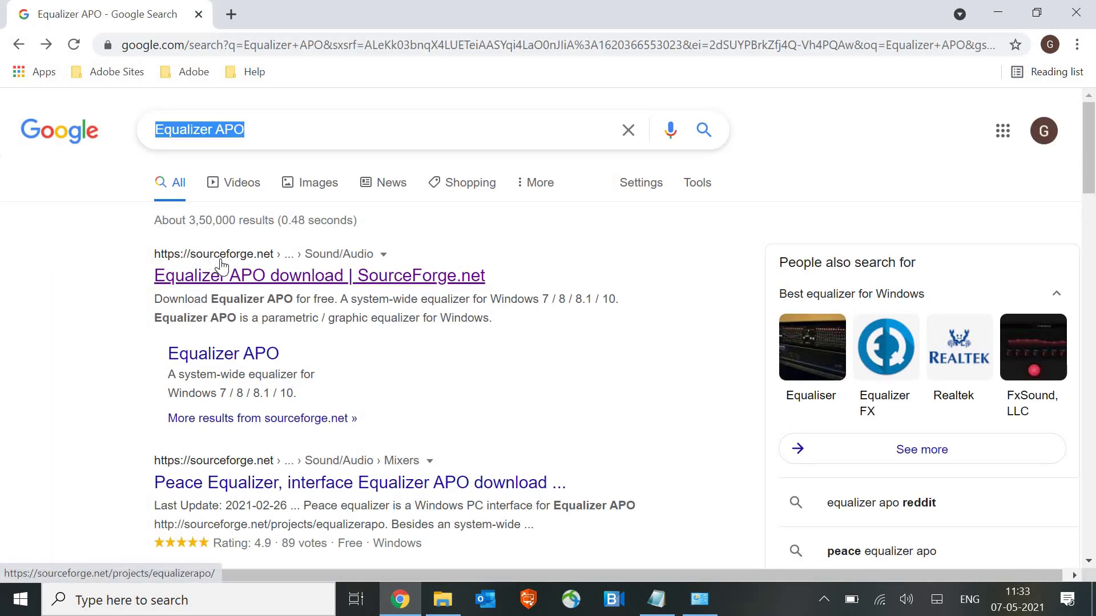
click(274, 277)
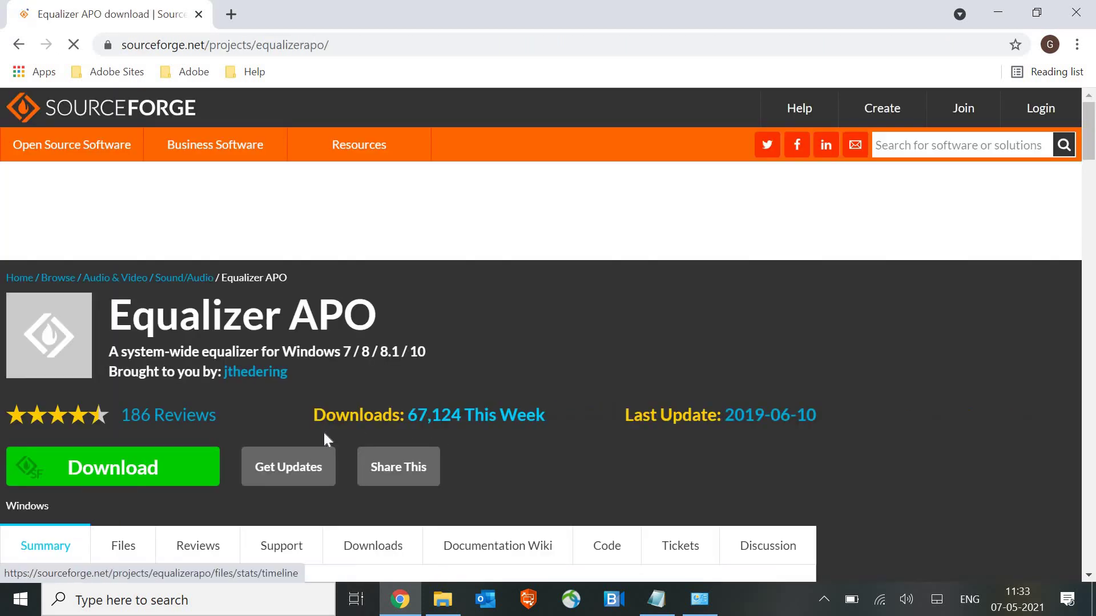